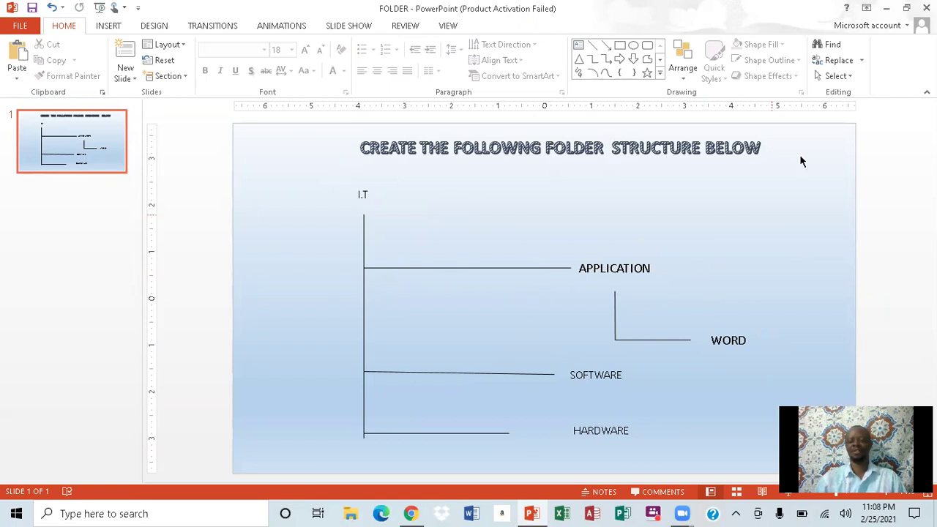
Minimize the presentation and create a new desktop folder named I,T.
left_click(885, 10)
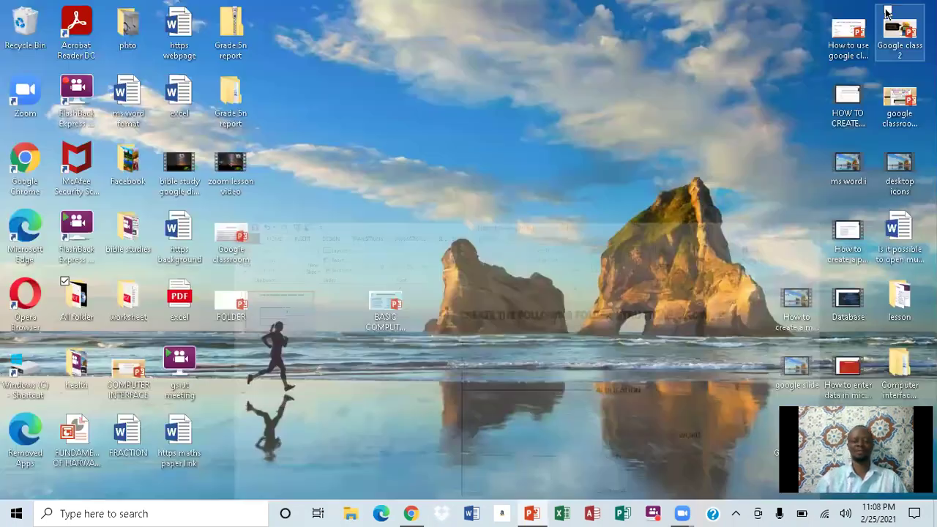
right_click(471, 148)
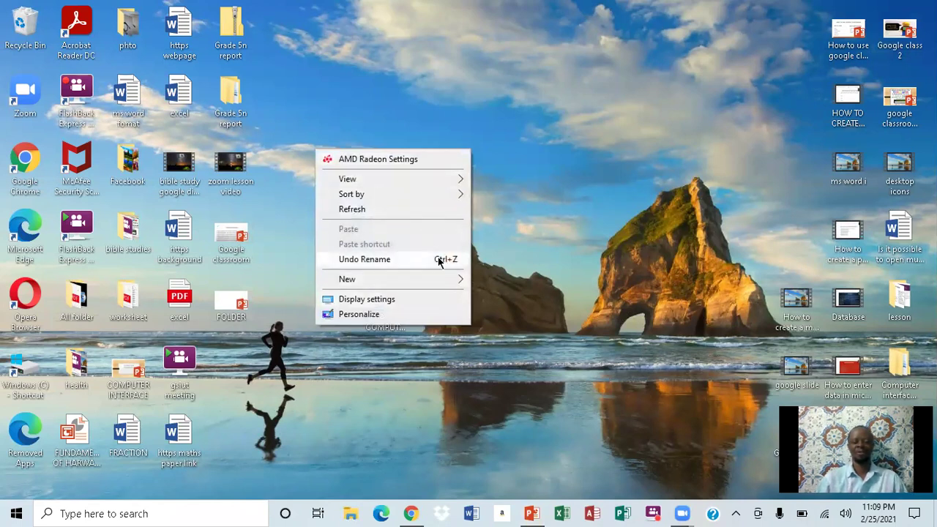
mouse_move(414, 282)
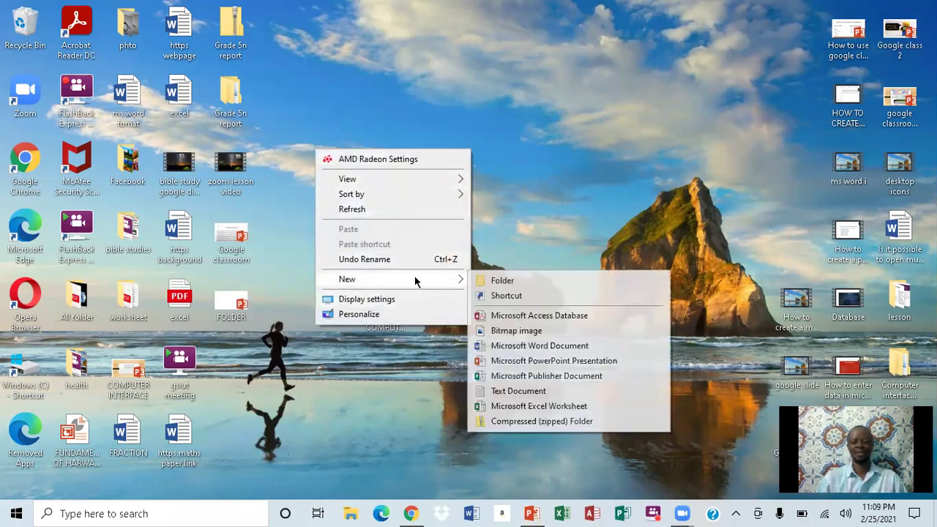
left_click(491, 283)
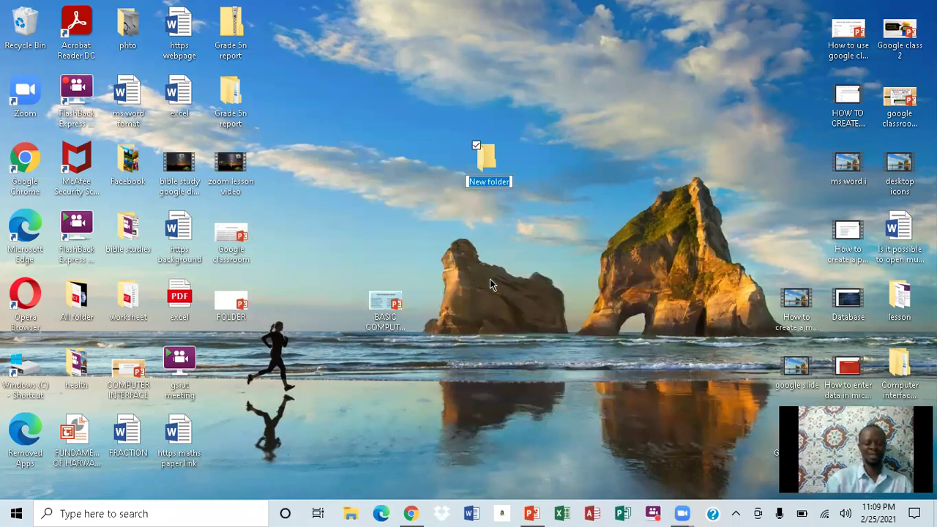
key("BackSpace")
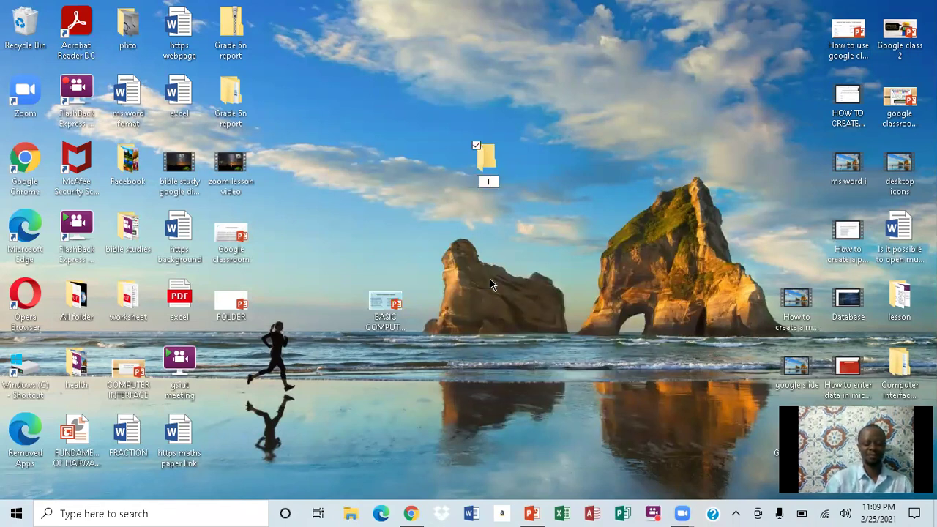
type("ICT")
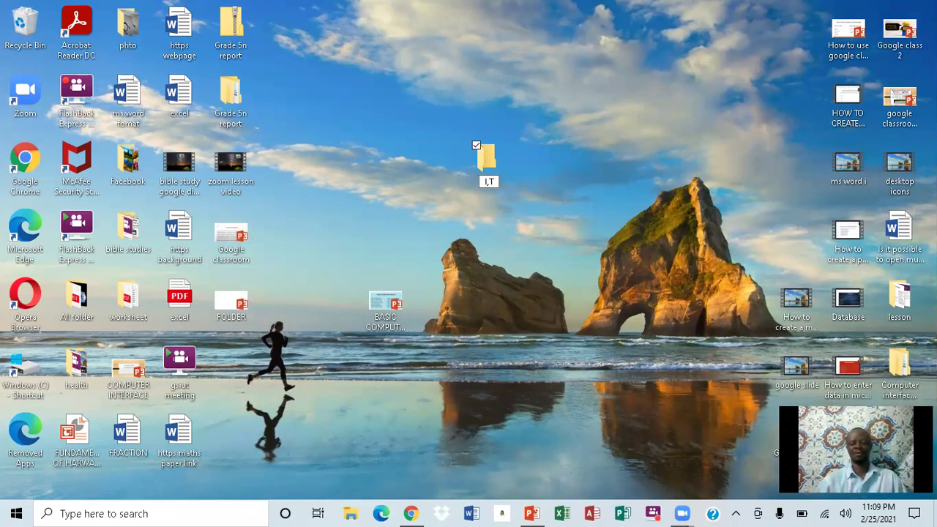
key("Return")
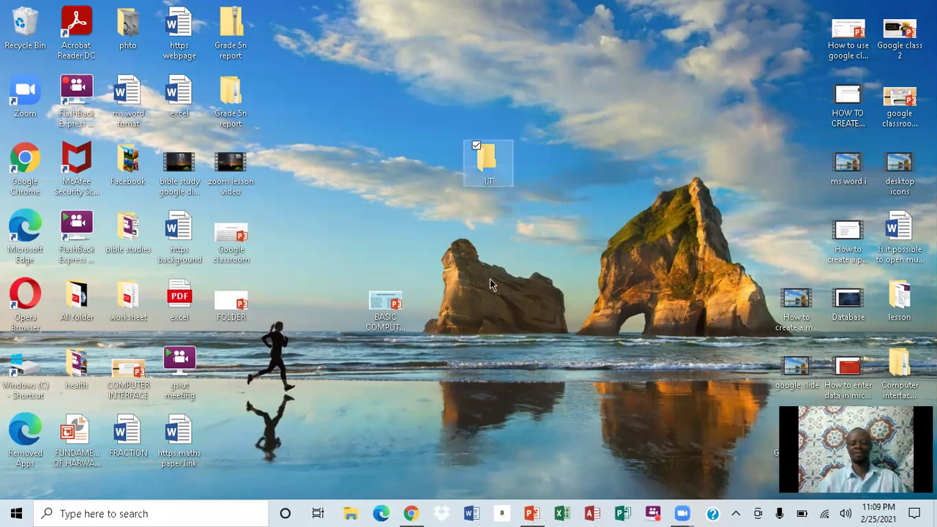
Open the I,T folder and create an APPLICATION subfolder in it.
right_click(489, 166)
left_click(449, 176)
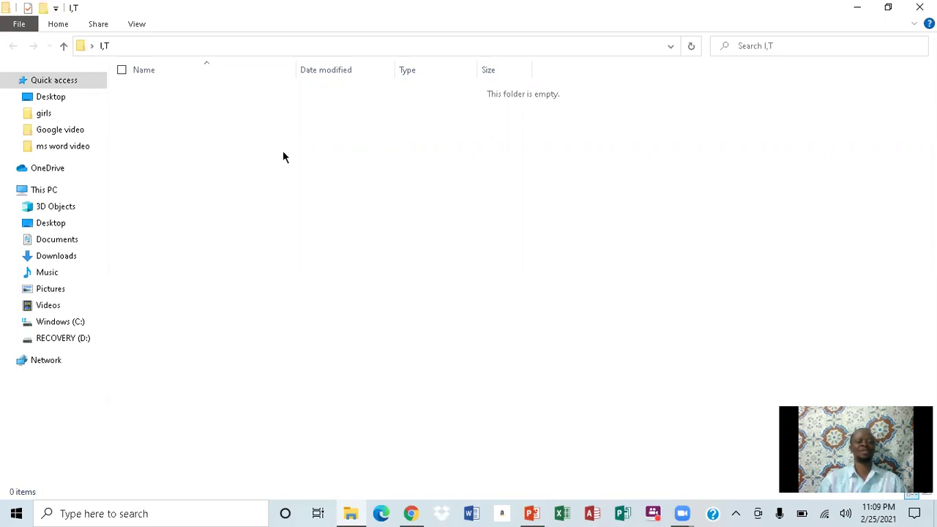
left_click(42, 9)
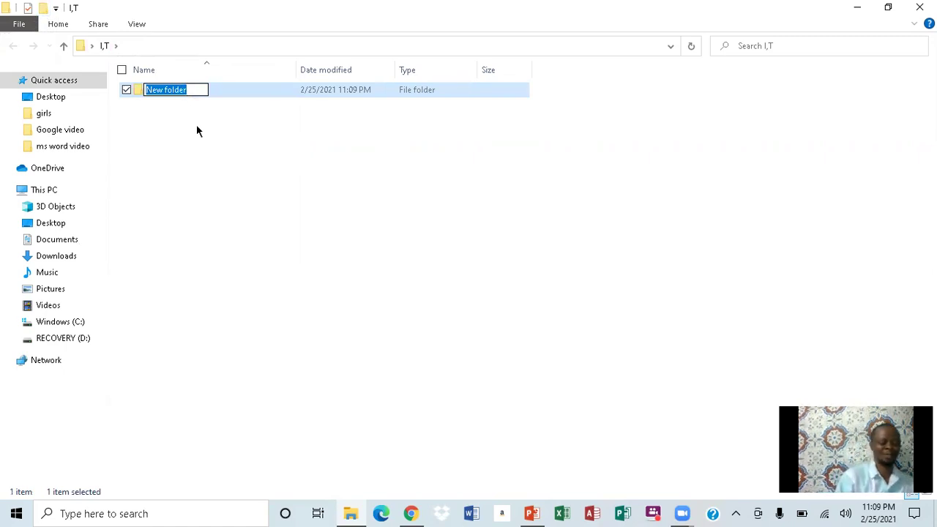
type("AP")
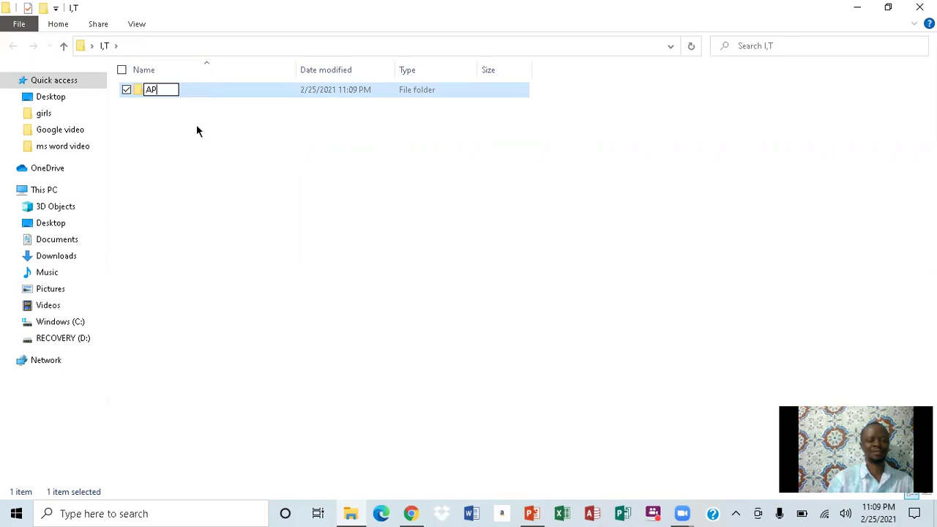
type("PI")
type("LIC")
type("ATION")
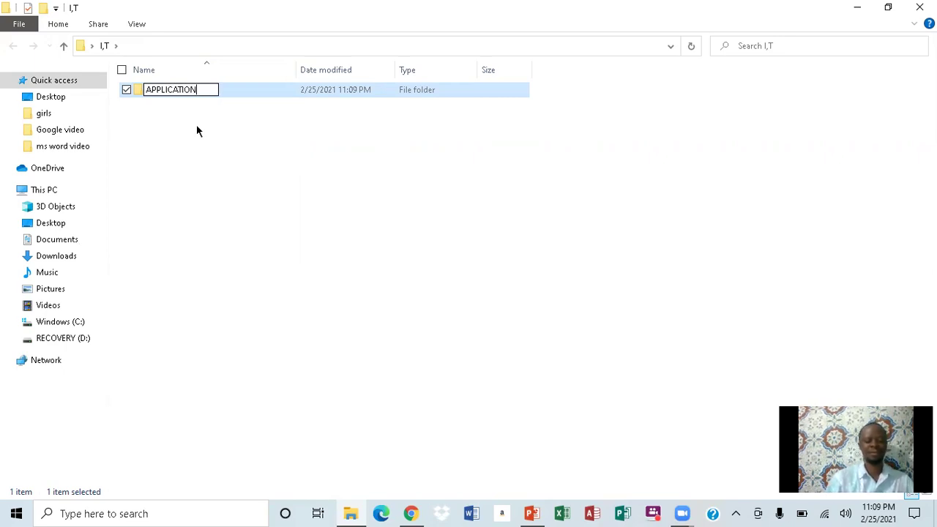
key("Return")
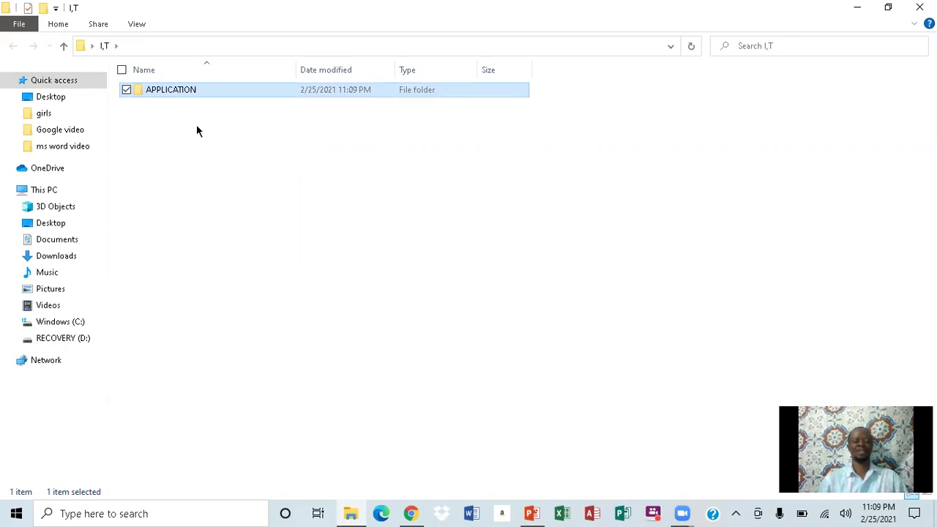
Create two more subfolders in I,T named SOFTWARE and HARDWARE.
left_click(44, 10)
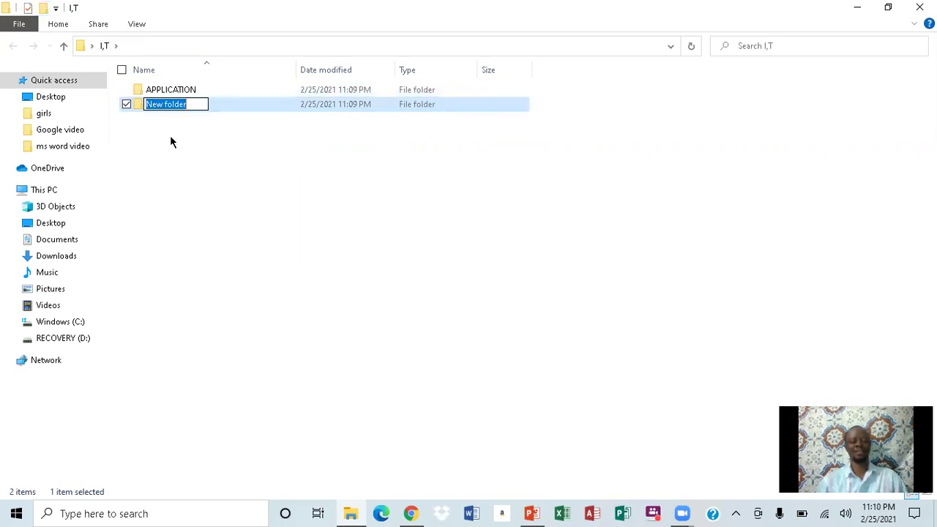
type("S")
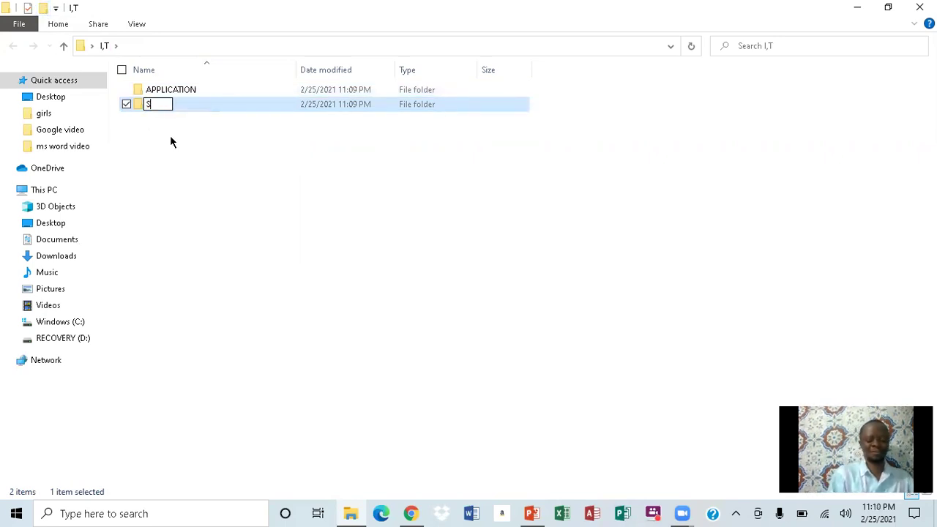
type("OFTW")
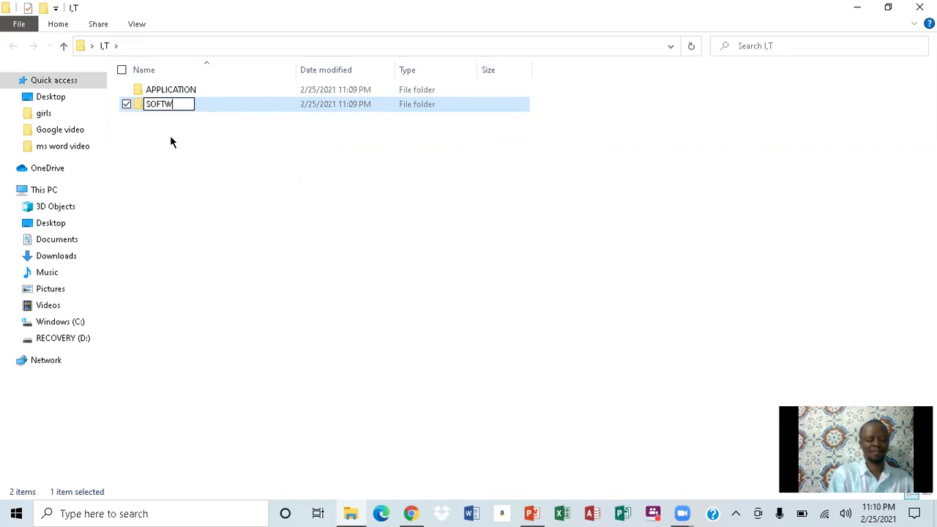
type("ARE")
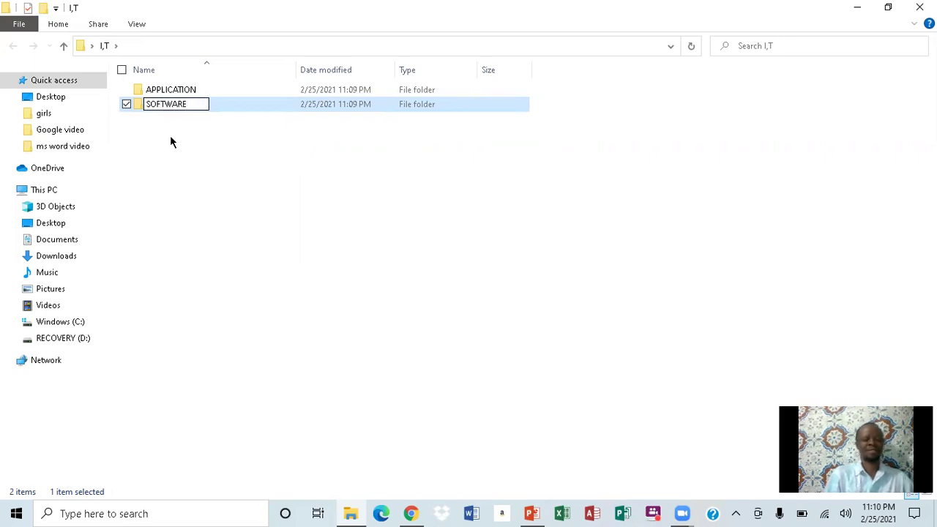
key("Return")
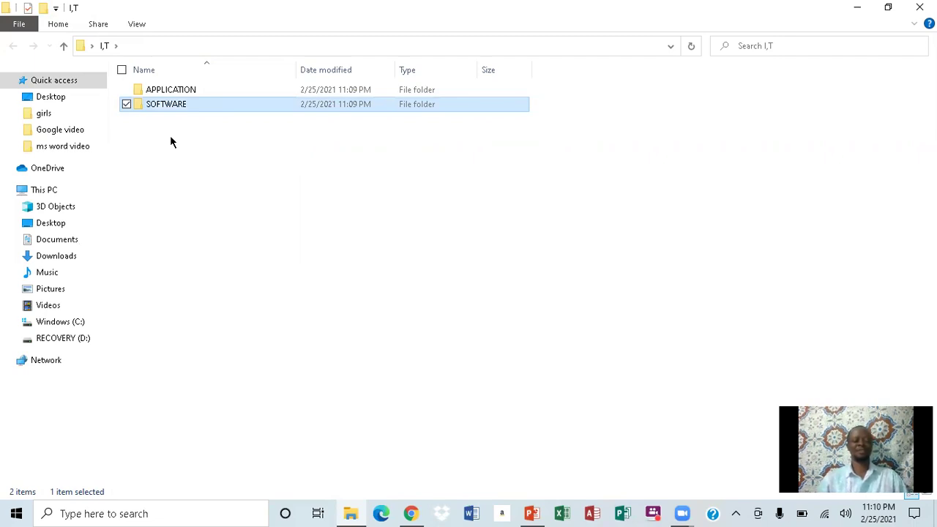
left_click(43, 11)
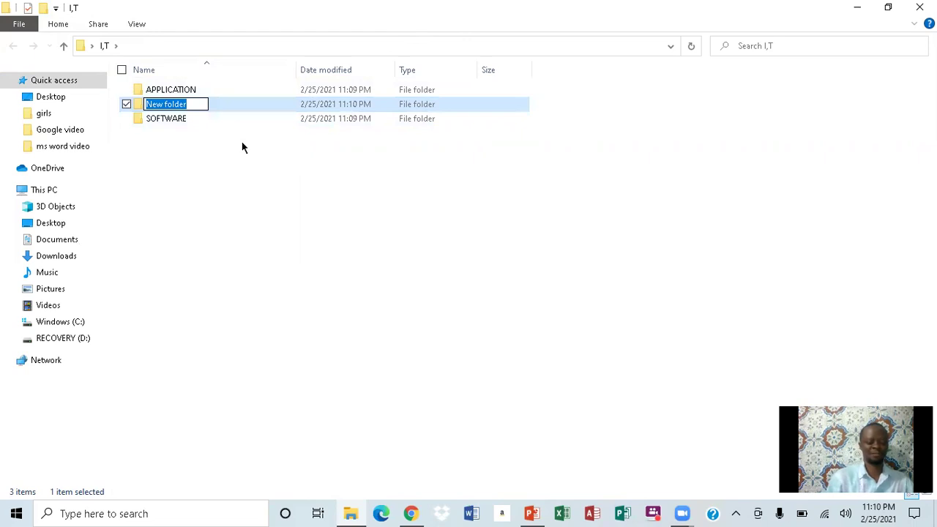
type("HA")
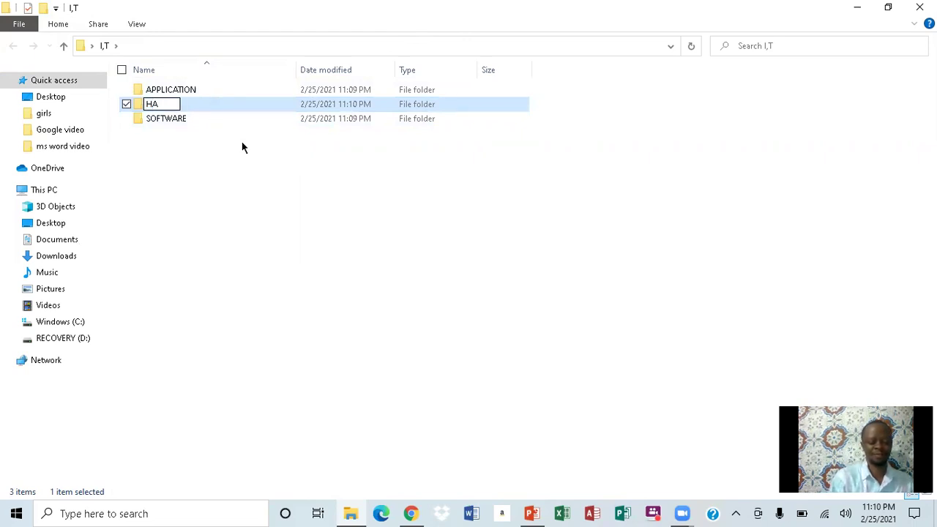
type("RDW")
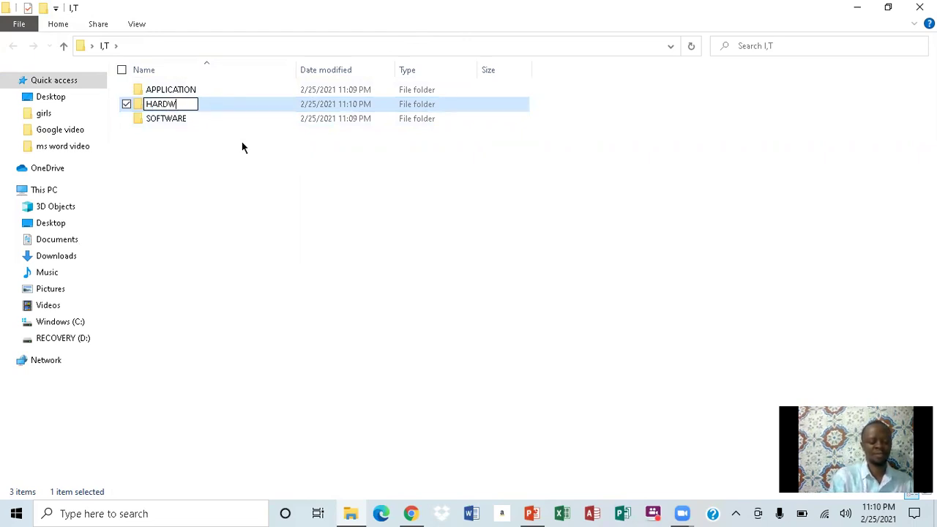
type("ARE")
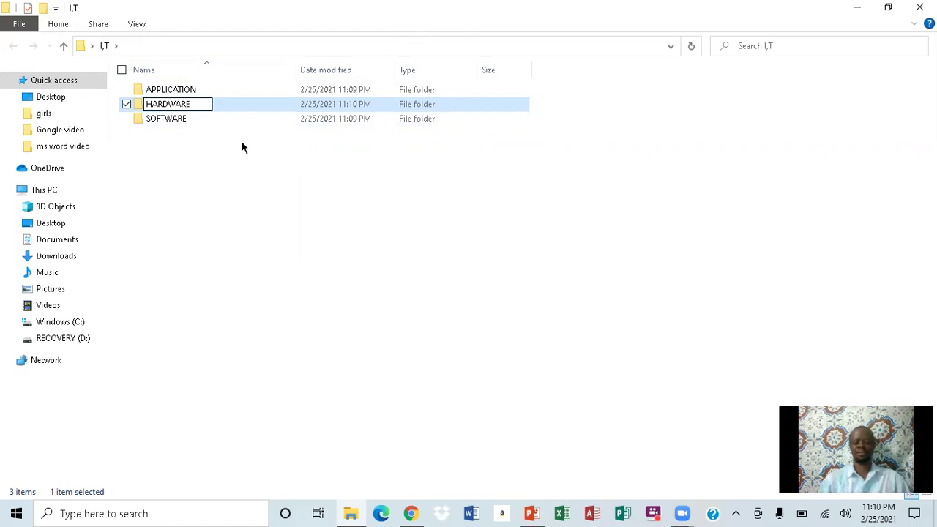
key("Return")
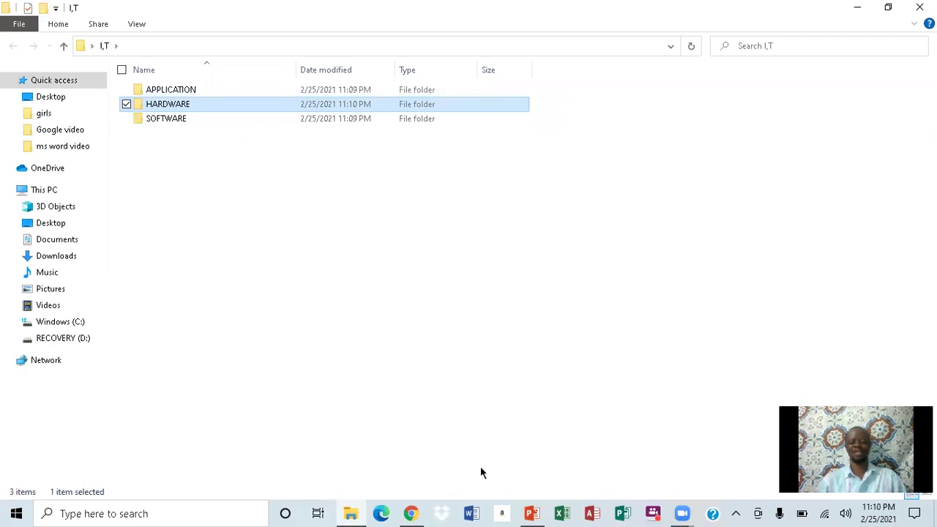
left_click(532, 513)
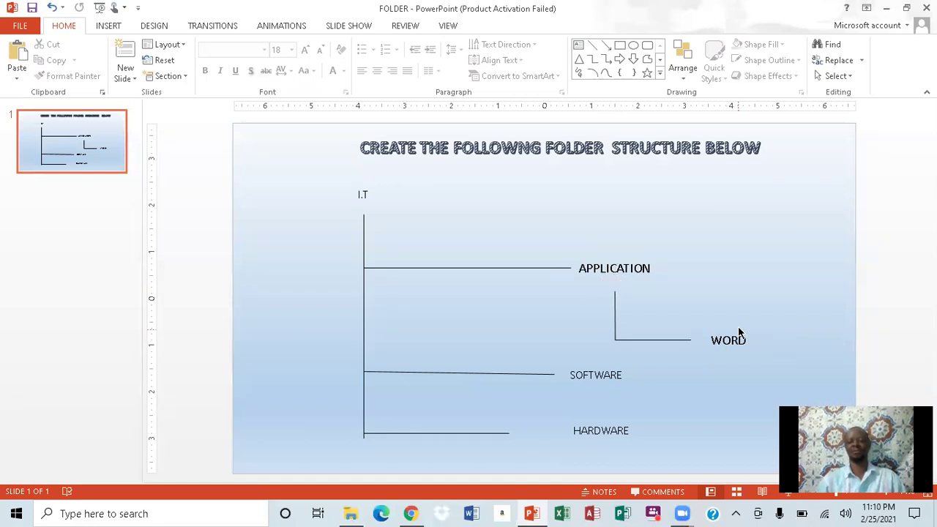
left_click(888, 7)
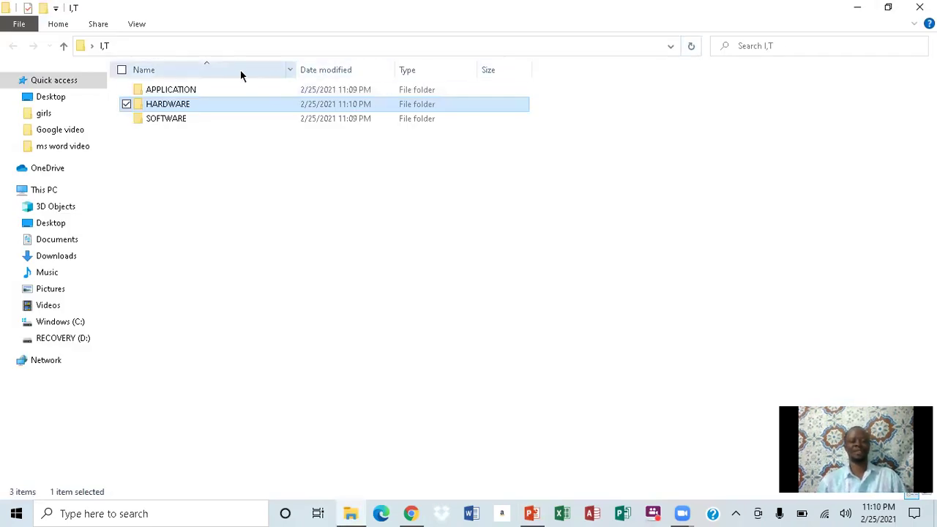
Open APPLICATION, create a WORD subfolder inside it, and go back to I,T.
left_click(189, 89)
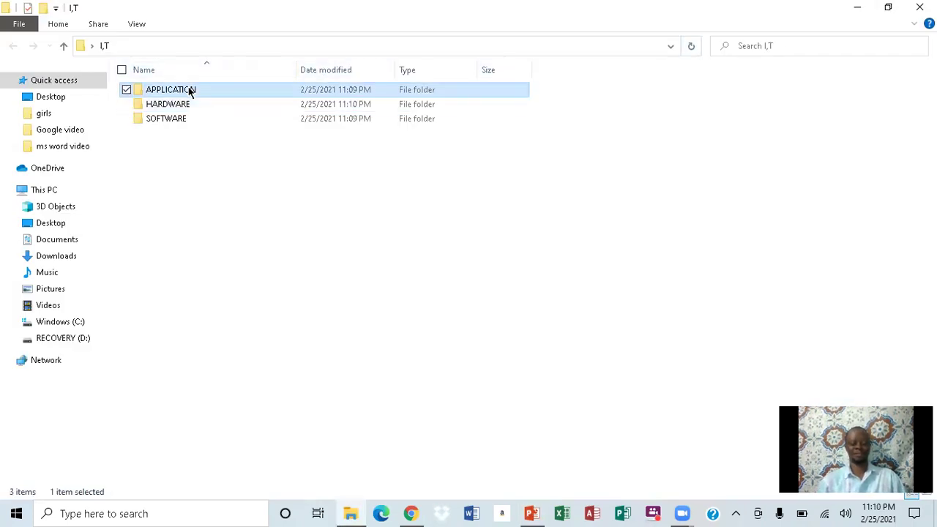
right_click(139, 93)
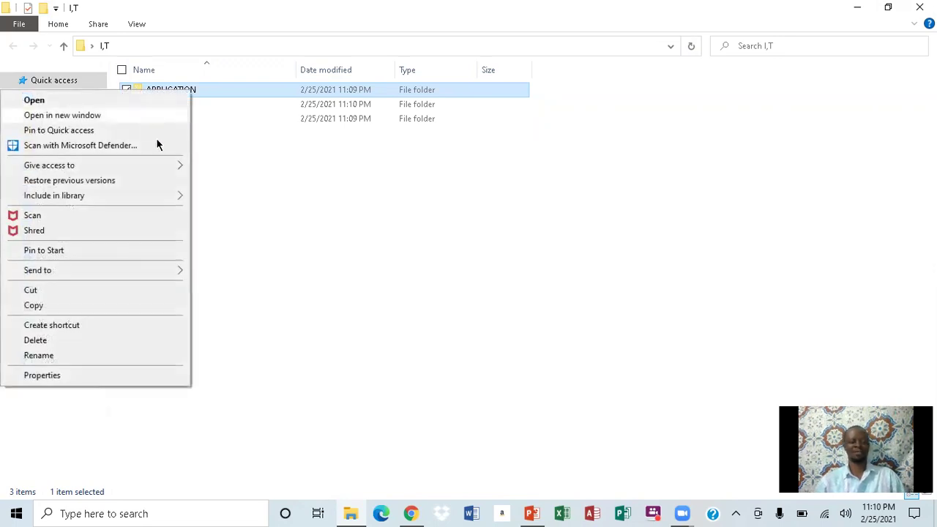
left_click(117, 105)
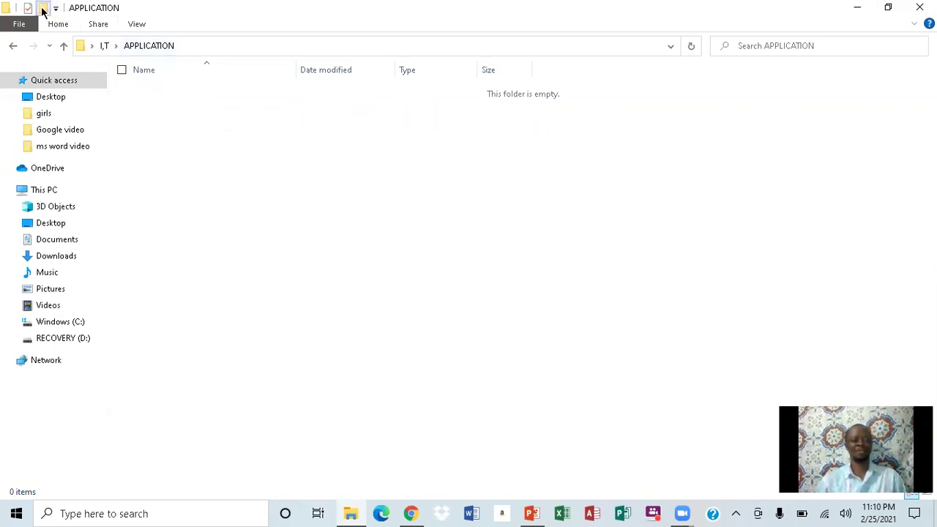
left_click(44, 8)
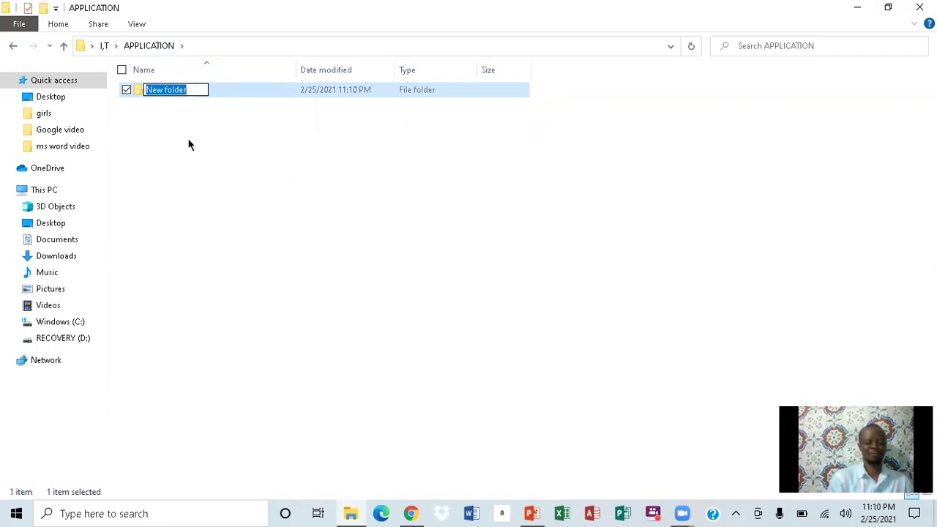
type("WPO")
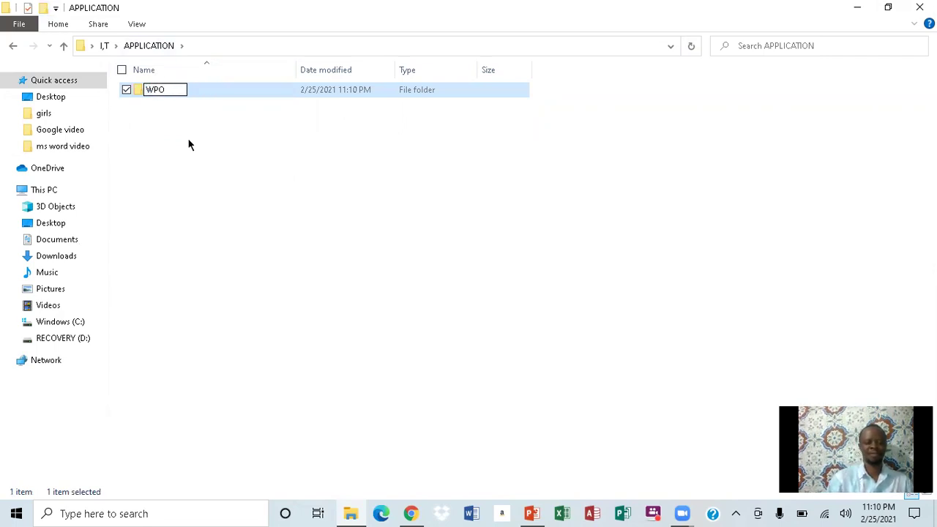
key("BackSpace")
key("BackSpace")
type("ORD")
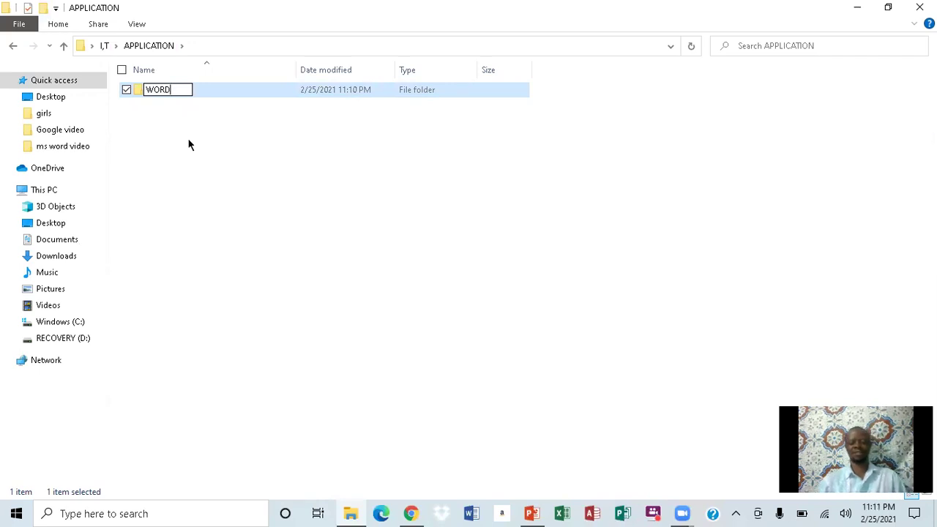
key("Return")
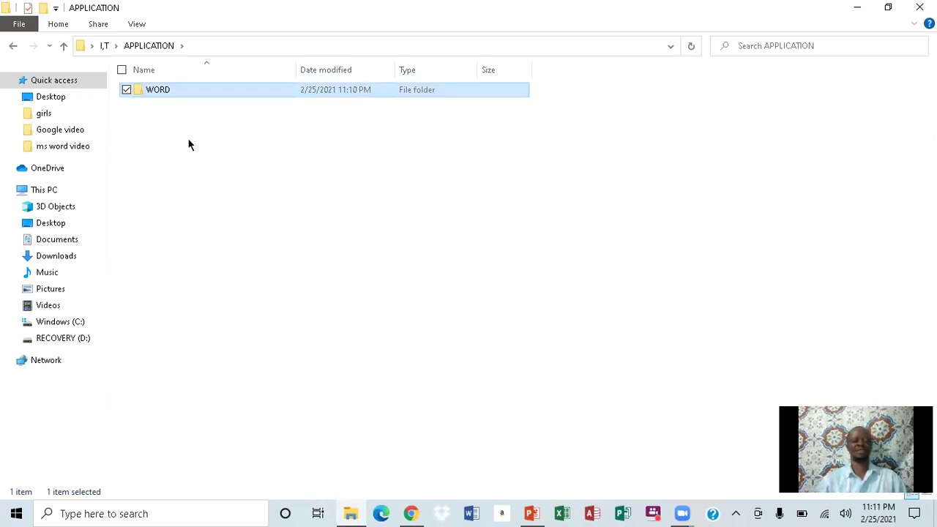
left_click(14, 46)
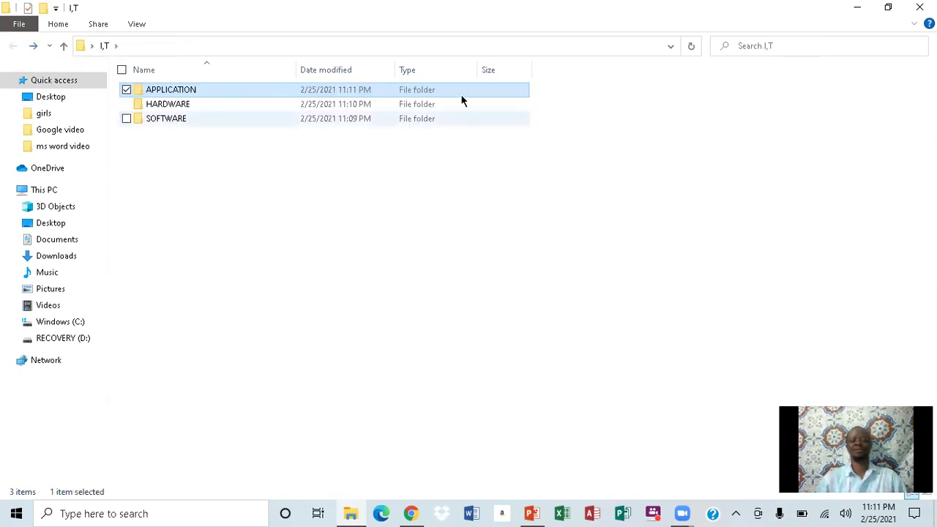
left_click(919, 7)
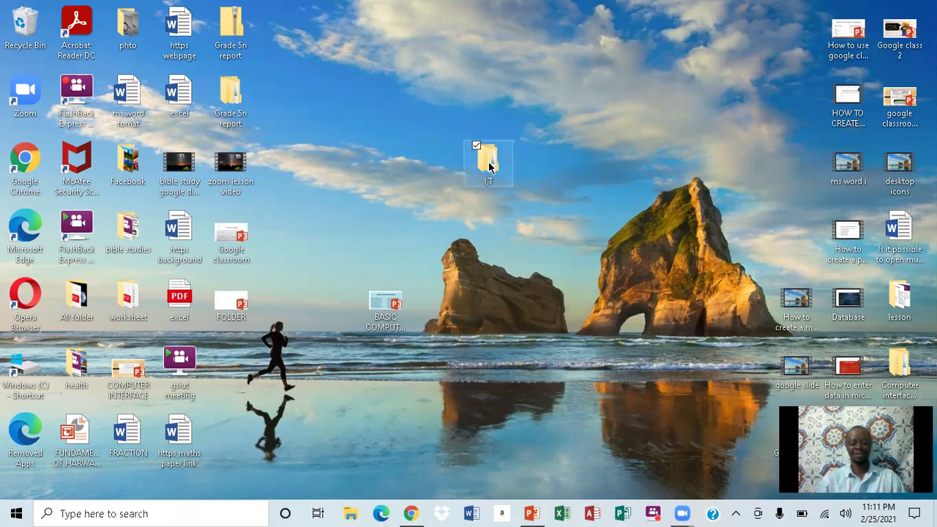
right_click(489, 166)
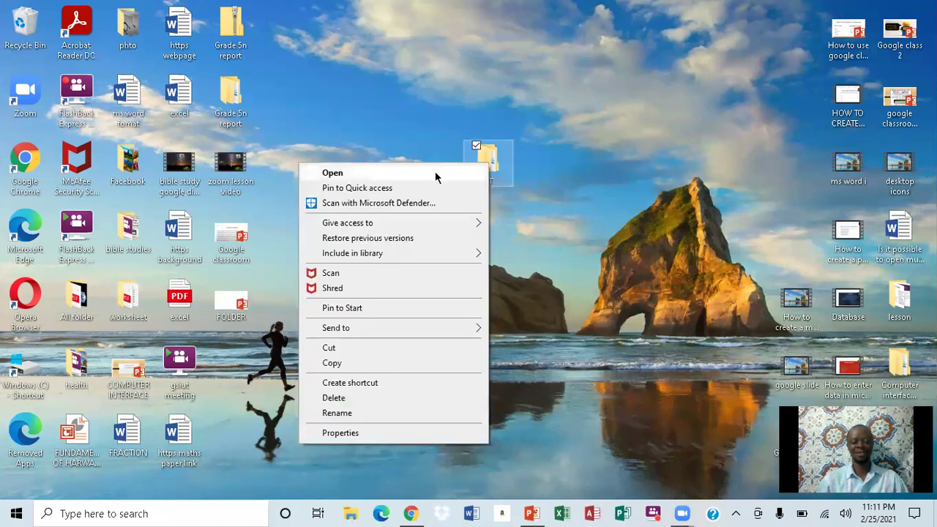
left_click(435, 171)
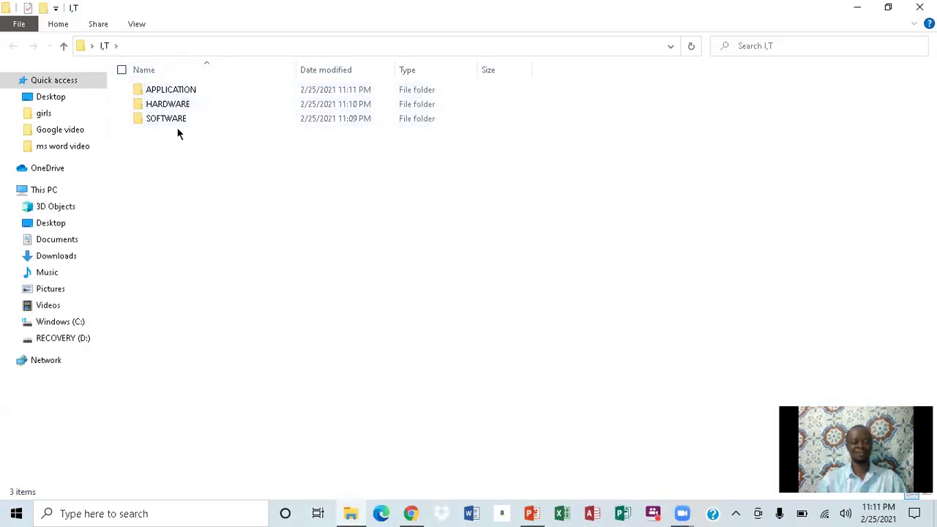
right_click(159, 91)
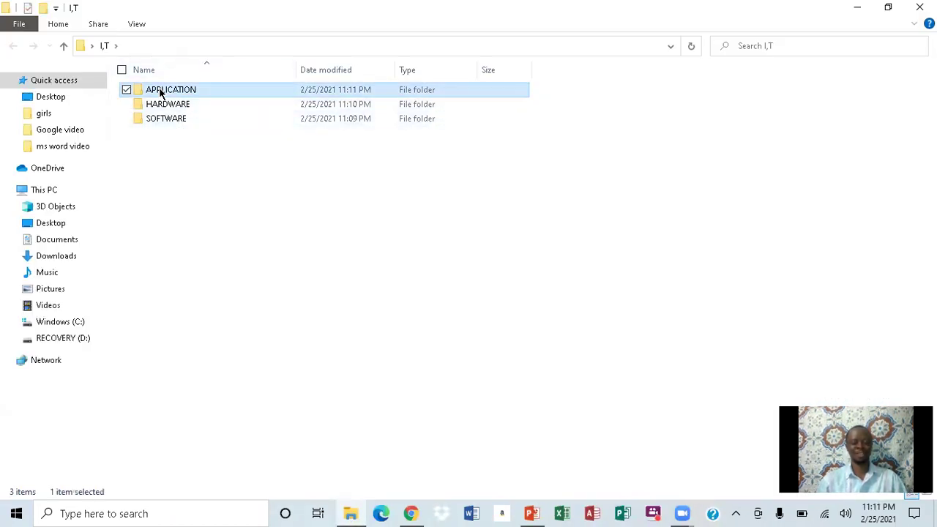
left_click(160, 98)
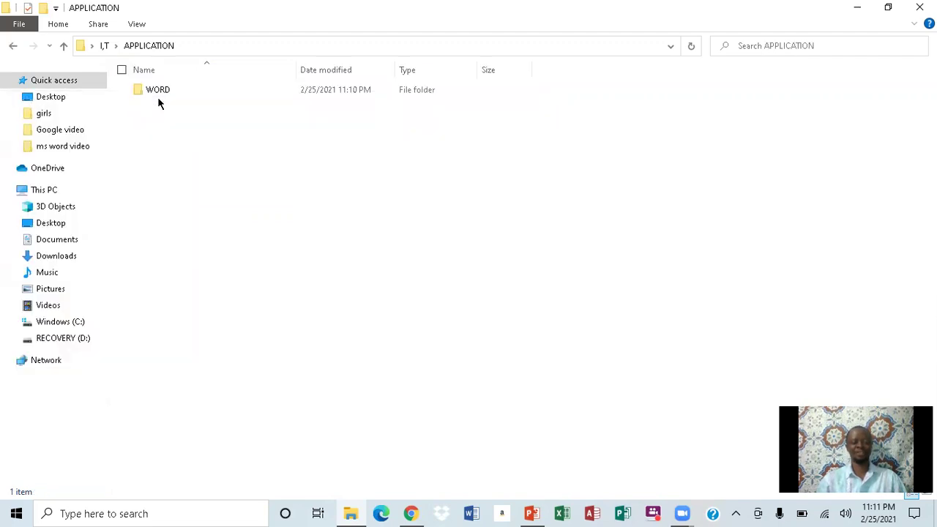
left_click(14, 46)
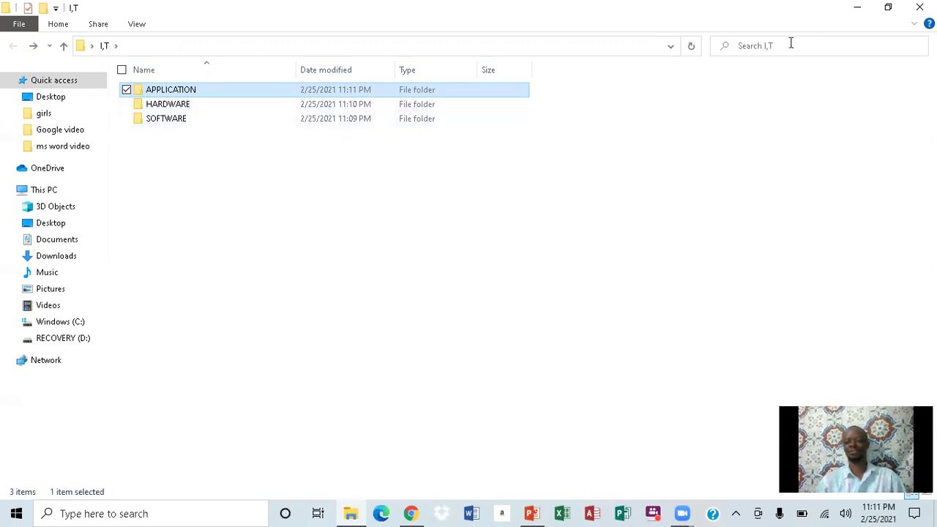
Drag the APPLICATION, SOFTWARE and HARDWARE folders from I,T onto the desktop.
left_click(888, 7)
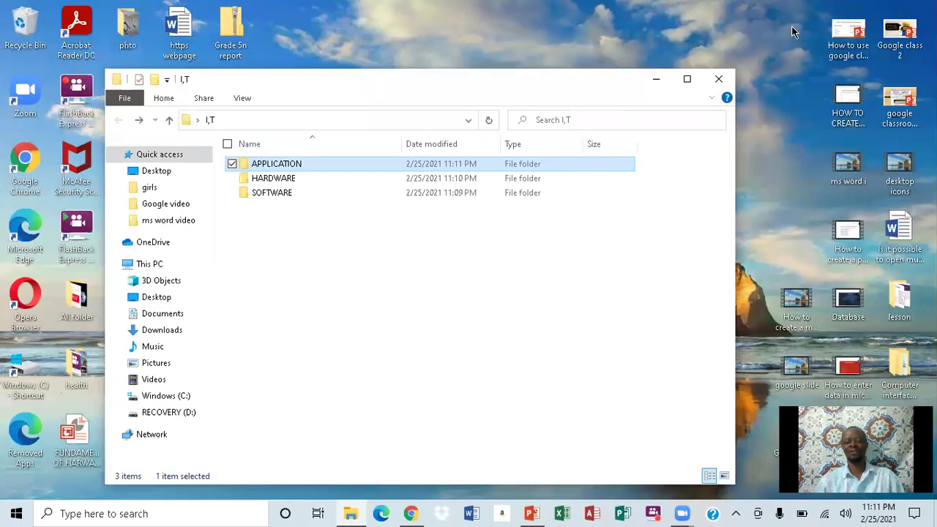
left_click(279, 193, "shift")
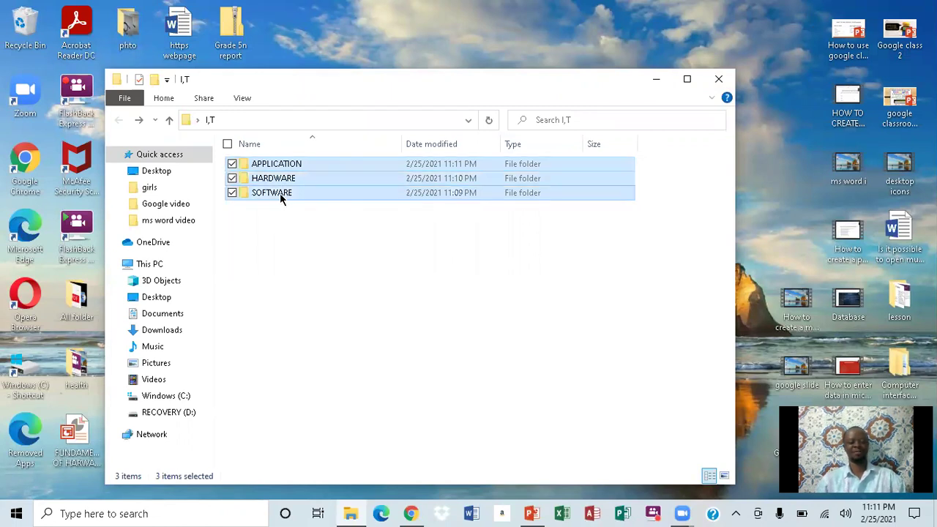
left_click_drag(279, 180, 340, 60)
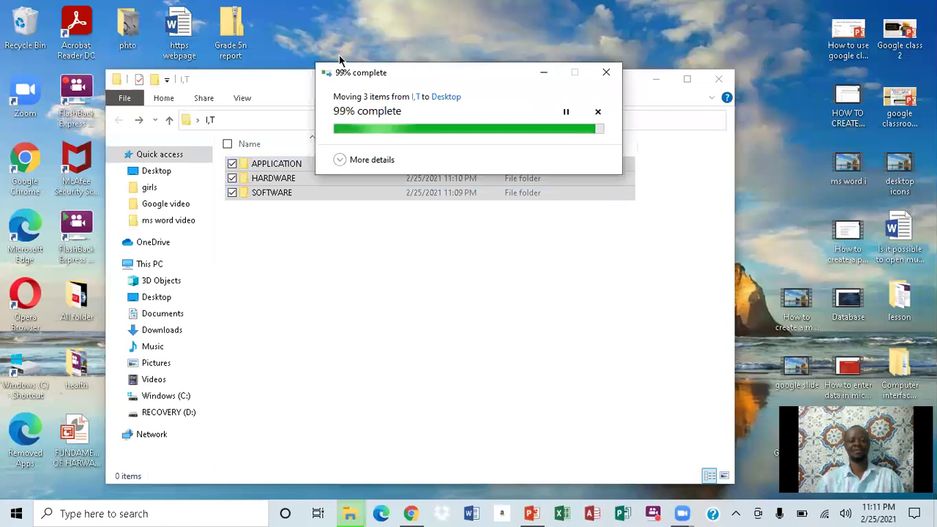
Close the I,T window and rearrange the three folders and I,T on the desktop.
left_click(719, 82)
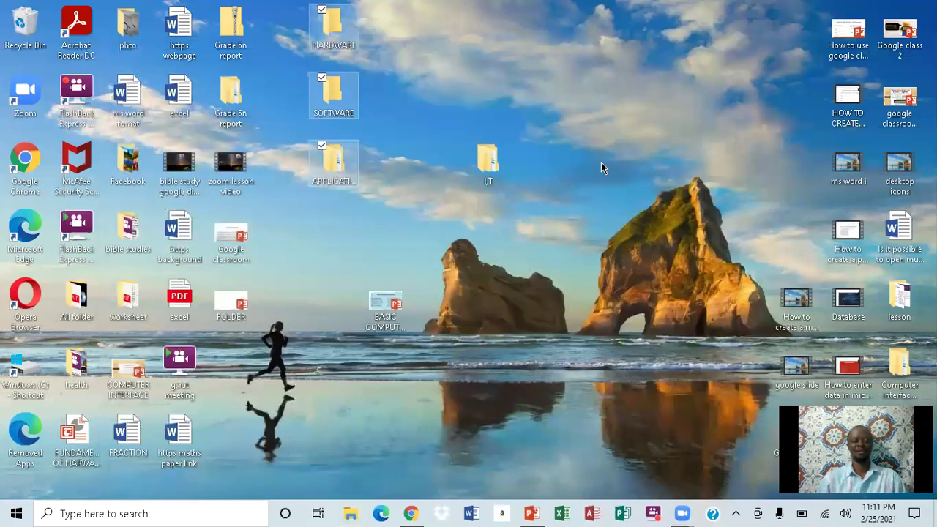
left_click_drag(354, 107, 456, 102)
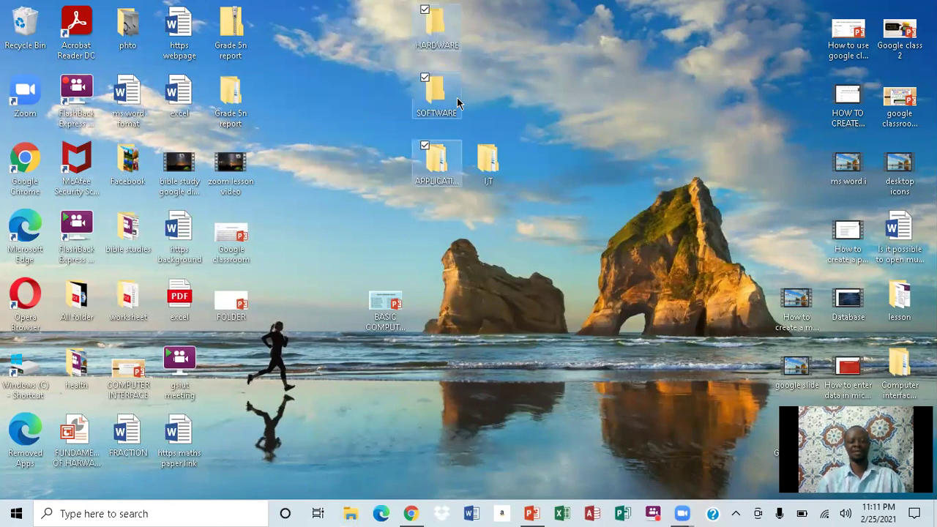
left_click(515, 86)
left_click_drag(494, 161, 582, 99)
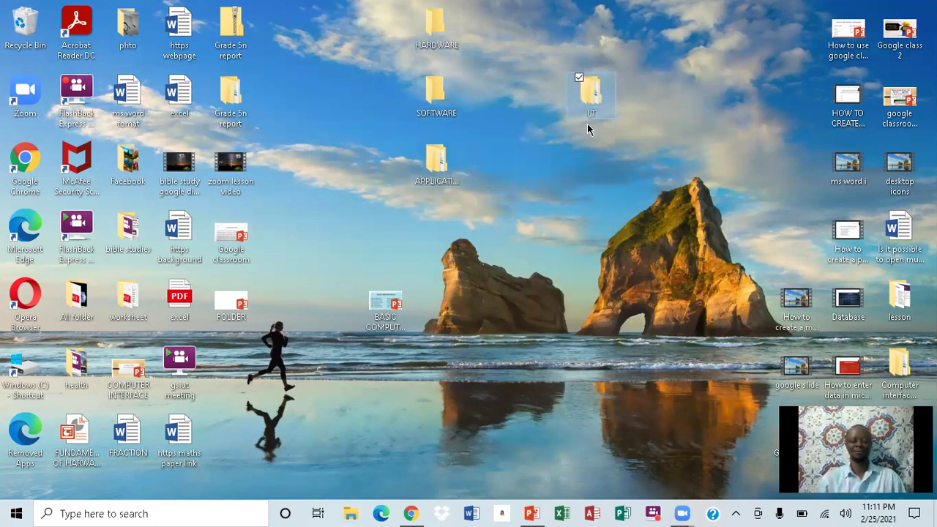
Move the WORD folder out of APPLICATION and place it below APPLICATION on the desktop.
right_click(436, 167)
left_click(408, 178)
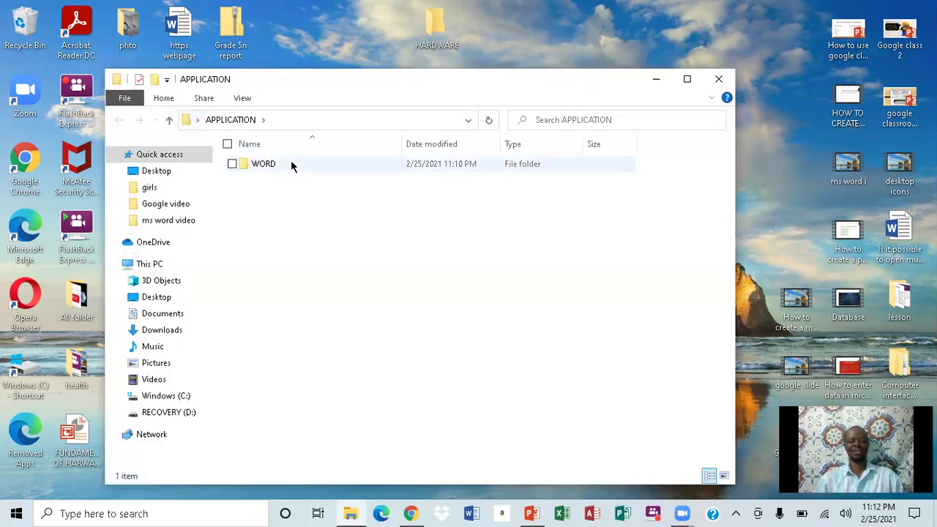
left_click_drag(268, 166, 307, 51)
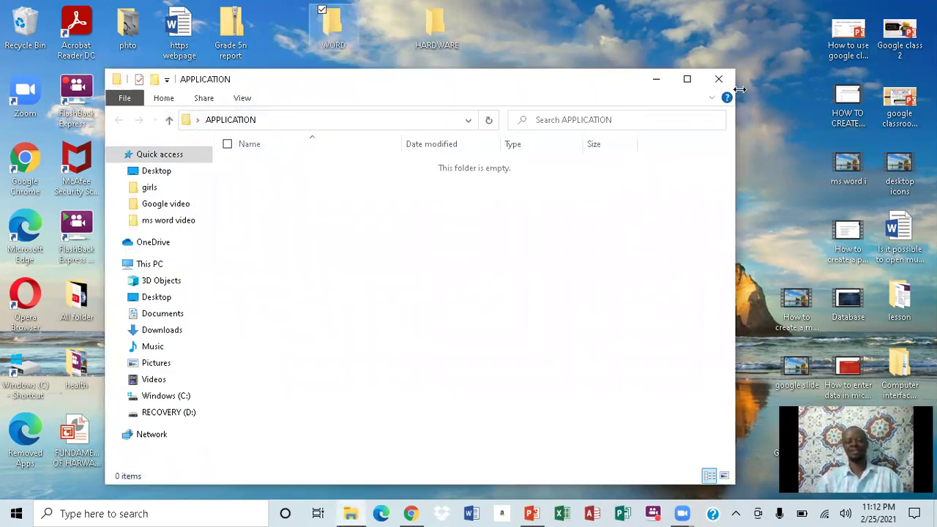
left_click(718, 79)
left_click_drag(333, 22, 437, 228)
left_click(593, 101)
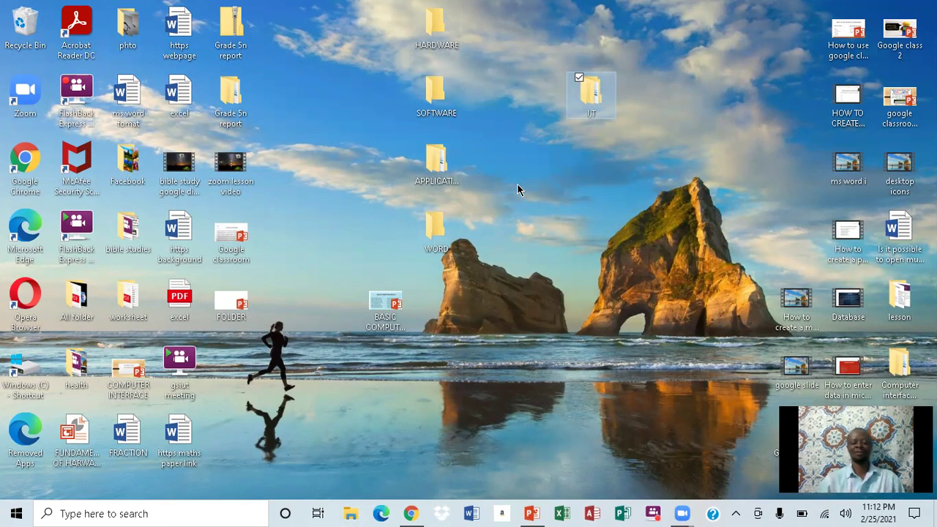
Drop WORD into APPLICATION, then drop SOFTWARE and HARDWARE into I,T.
left_click_drag(434, 220, 591, 108)
left_click_drag(427, 88, 581, 98)
left_click(433, 29)
left_click_drag(432, 29, 397, 58)
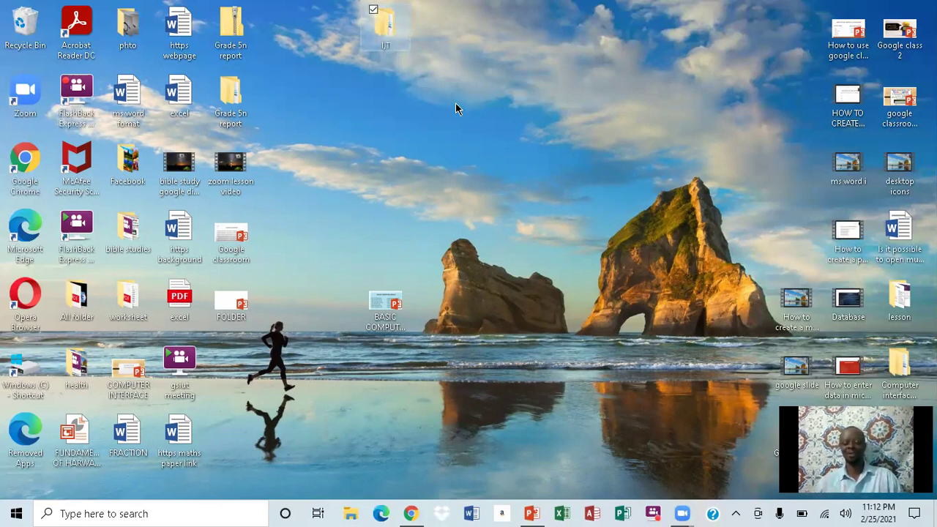
right_click(382, 35)
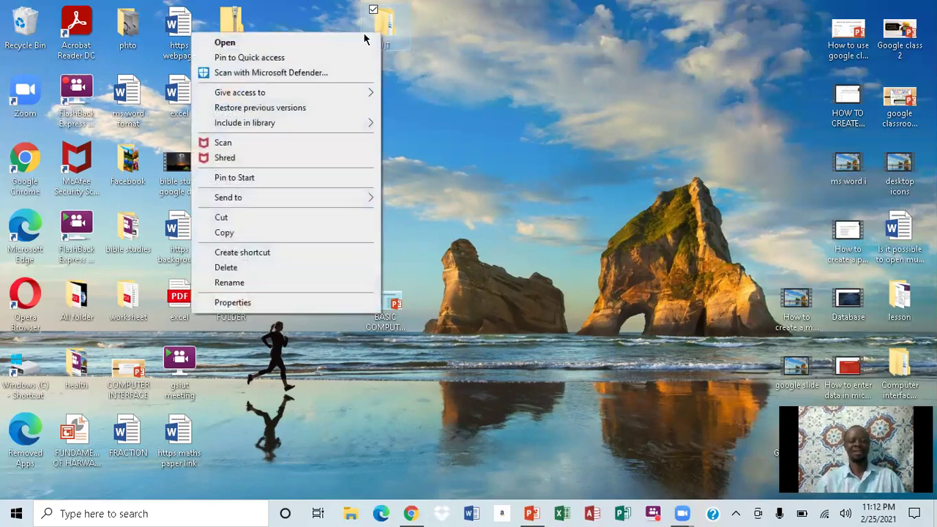
left_click(354, 44)
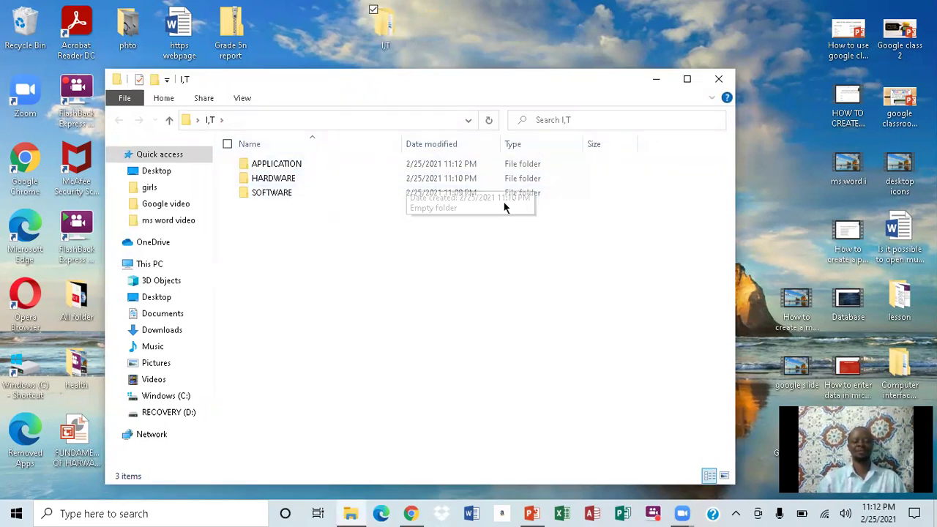
left_click(716, 77)
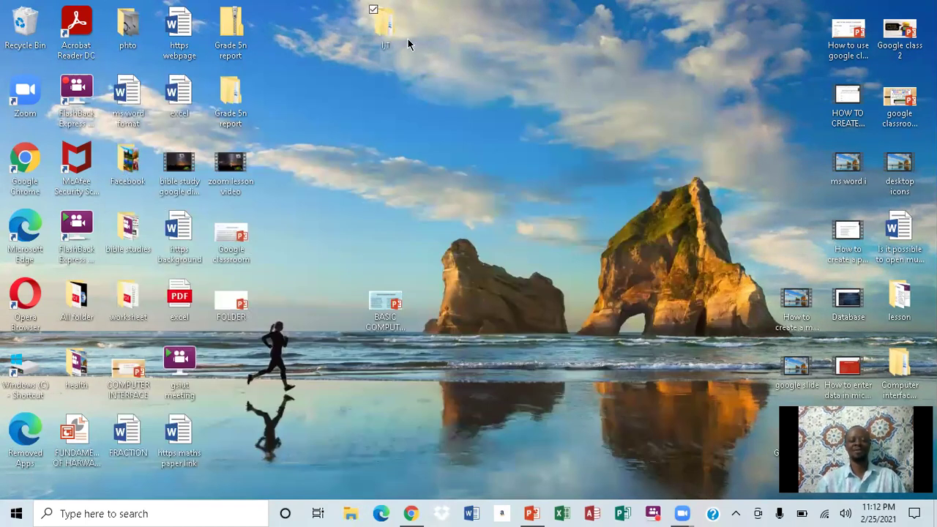
Compress I,T into a zipped folder and place the zip beside the original.
left_click_drag(398, 40, 450, 106)
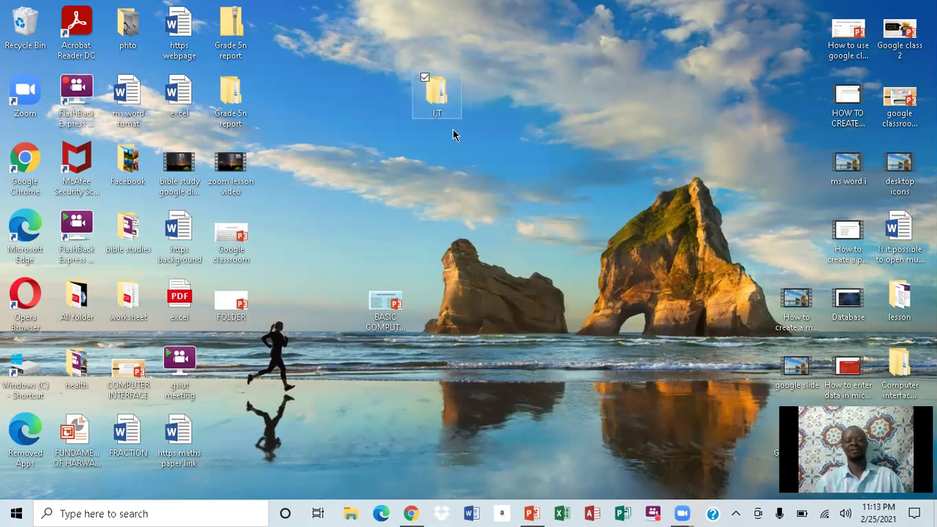
right_click(432, 97)
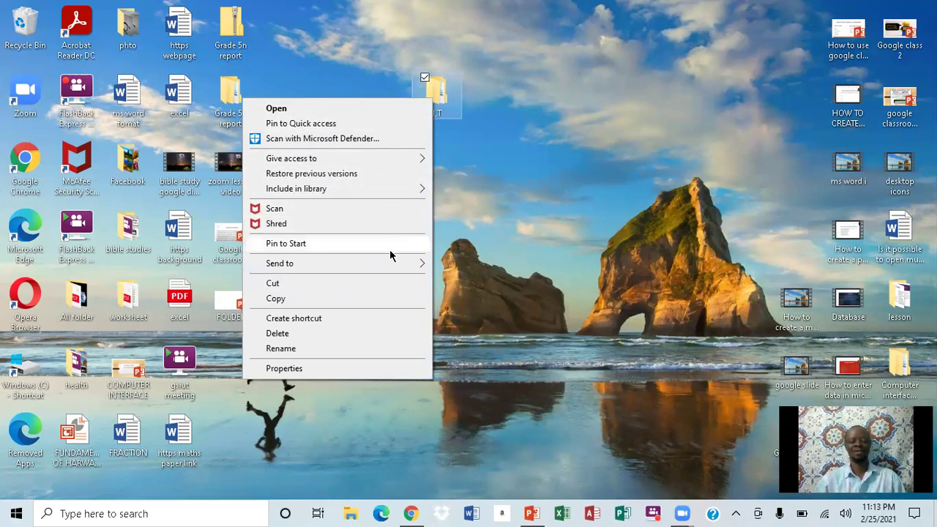
mouse_move(393, 266)
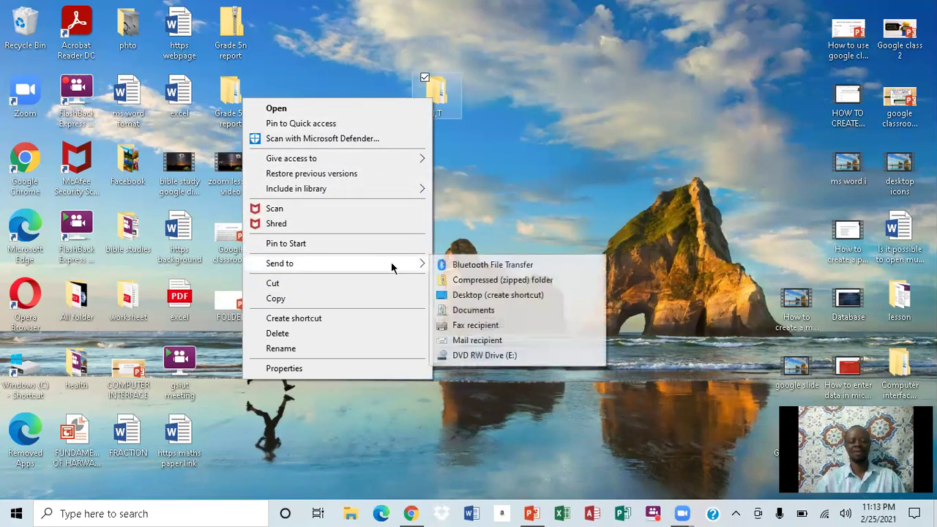
left_click(490, 284)
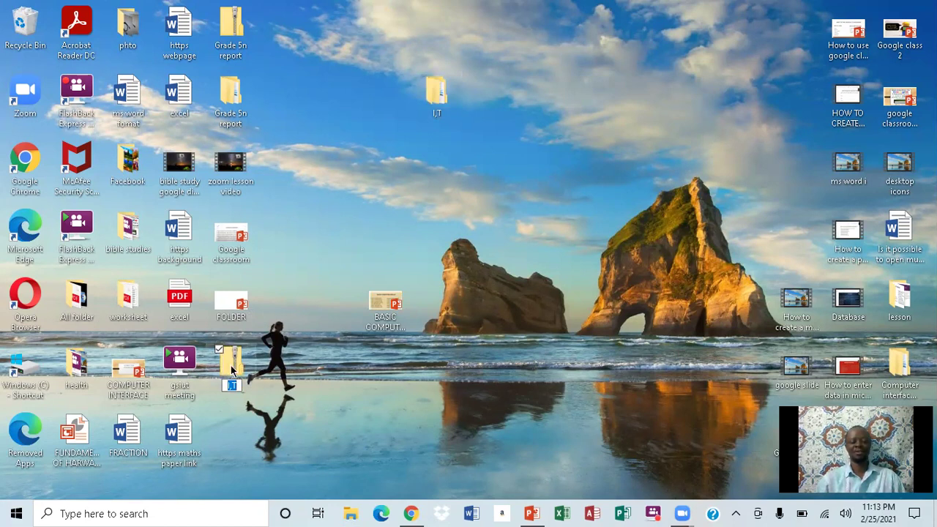
left_click_drag(231, 361, 516, 143)
left_click_drag(548, 95, 620, 100)
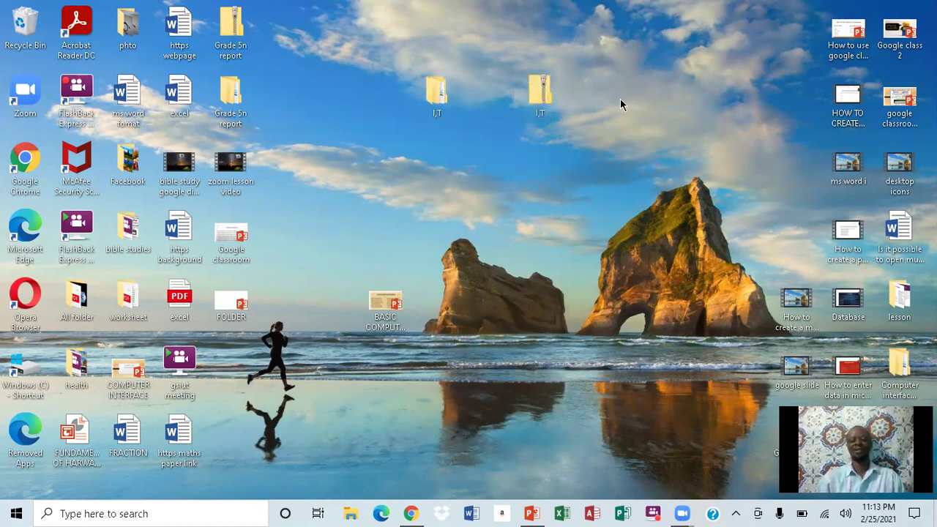